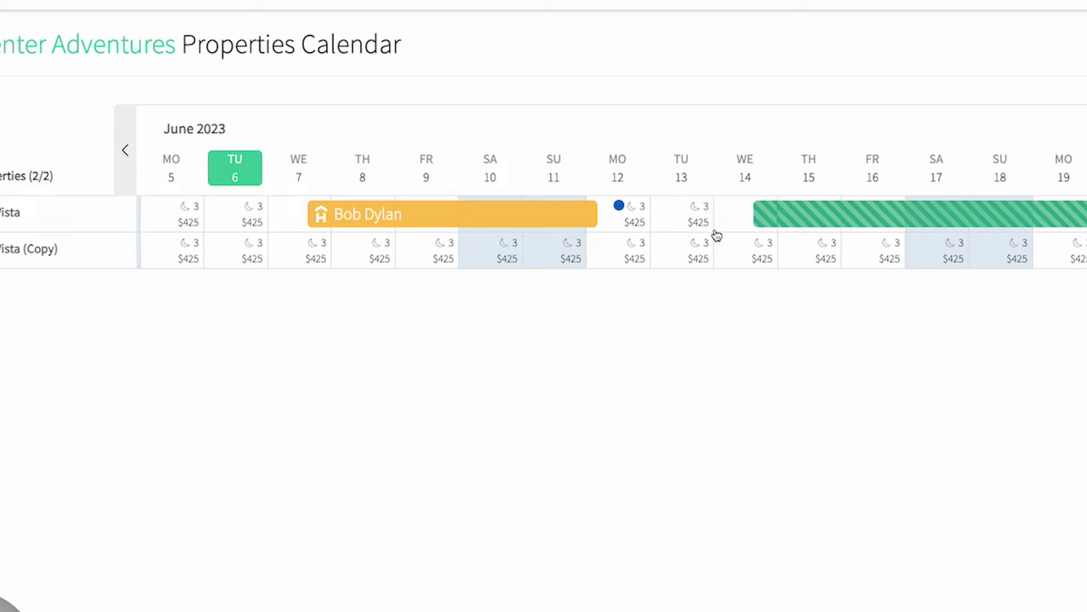
# View the June 14–20 block and the owner's June 21–30 Dun Vista stay, closing both unchanged
pyautogui.click(879, 215)
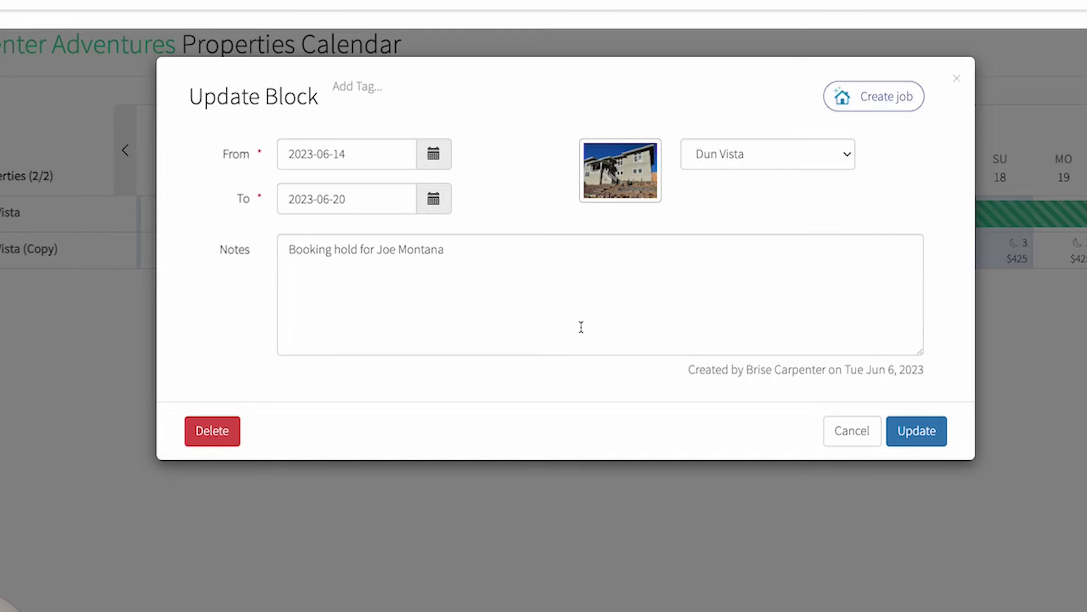
pyautogui.click(844, 436)
pyautogui.hscroll(5, 959, 228)
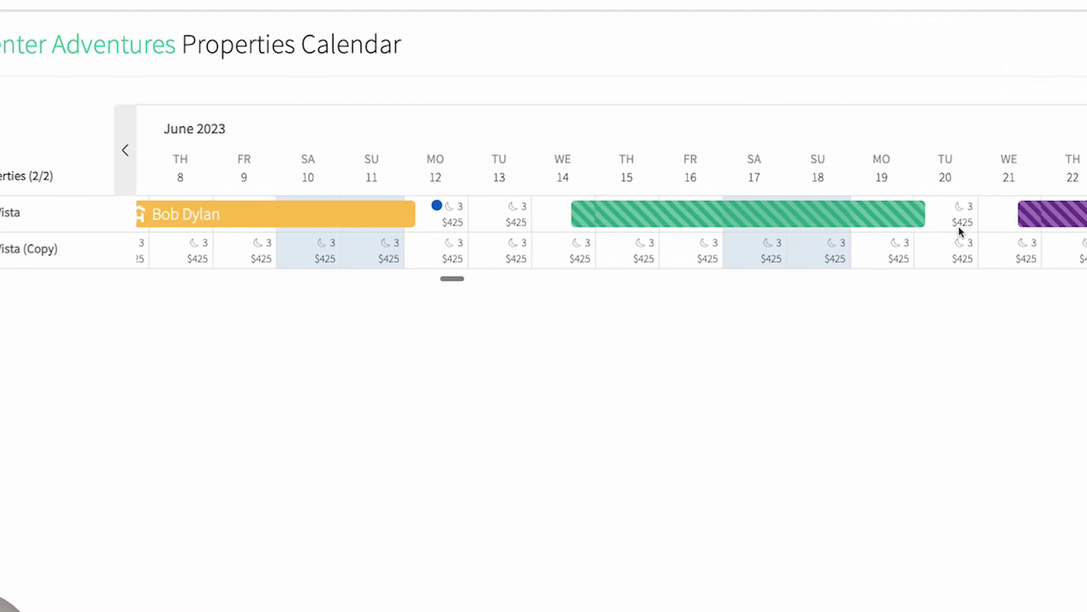
pyautogui.hscroll(5, 959, 227)
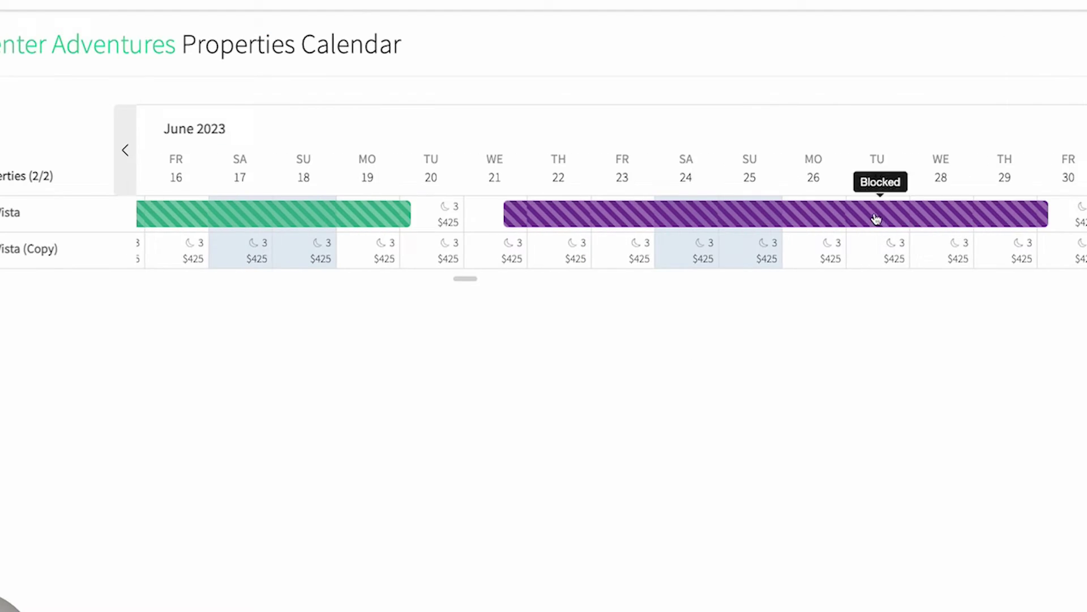
pyautogui.click(879, 215)
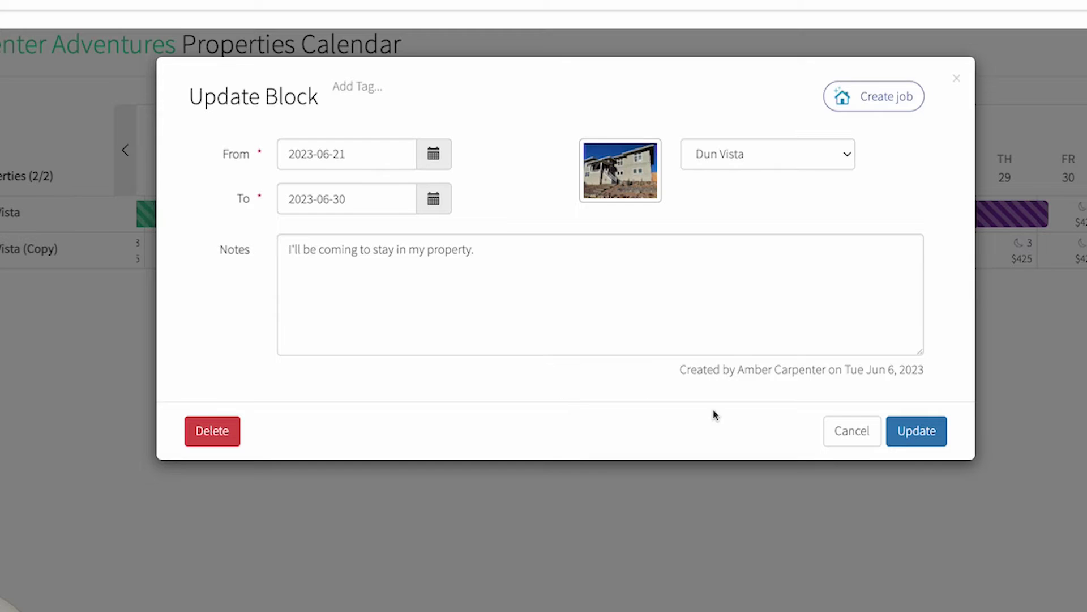
pyautogui.click(845, 430)
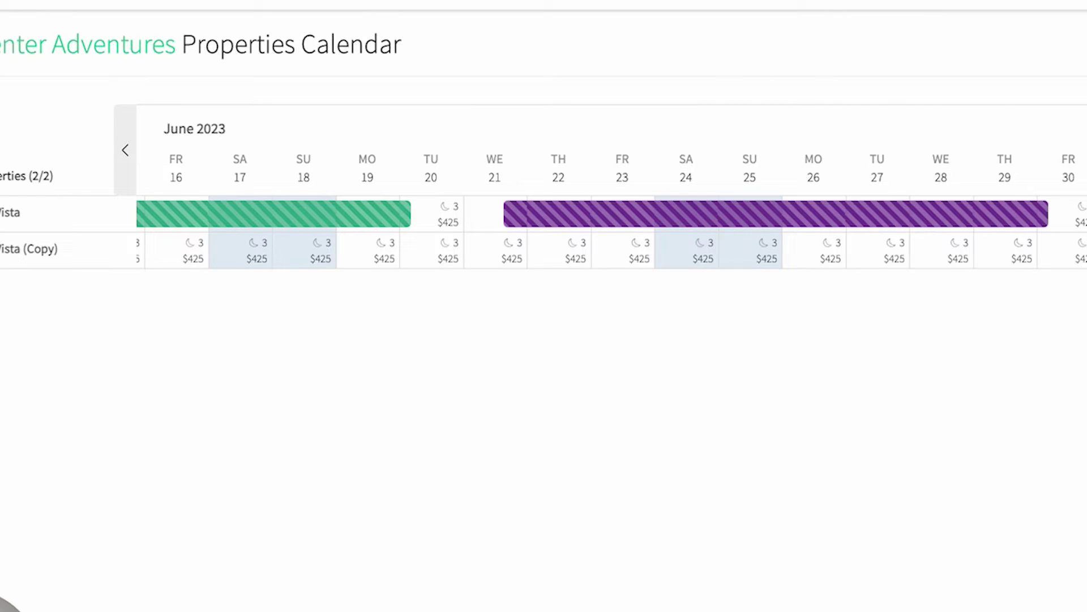
pyautogui.click(917, 4)
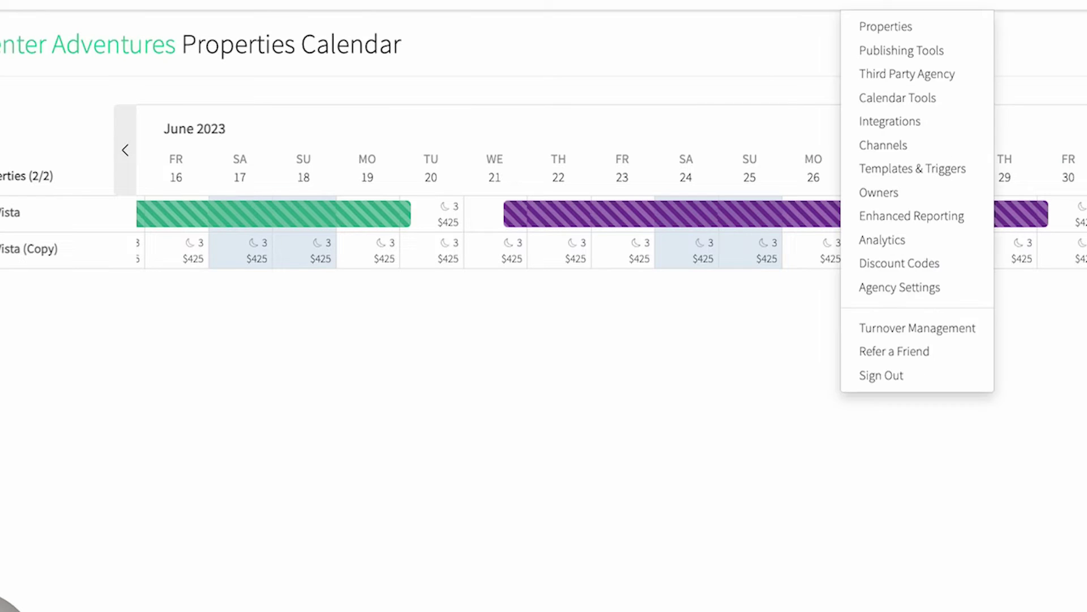
pyautogui.click(886, 26)
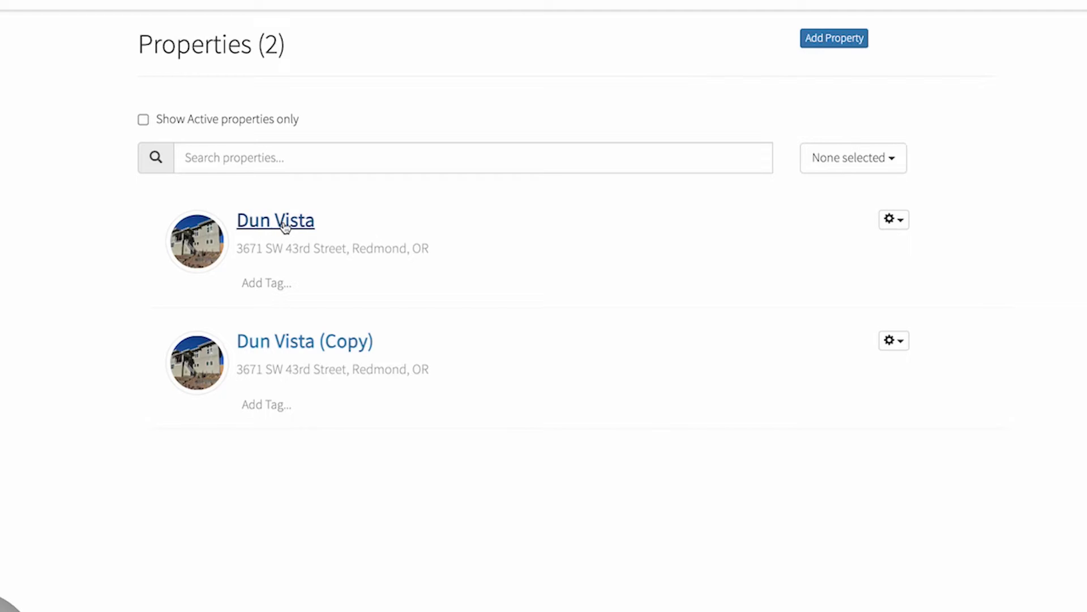
pyautogui.click(279, 219)
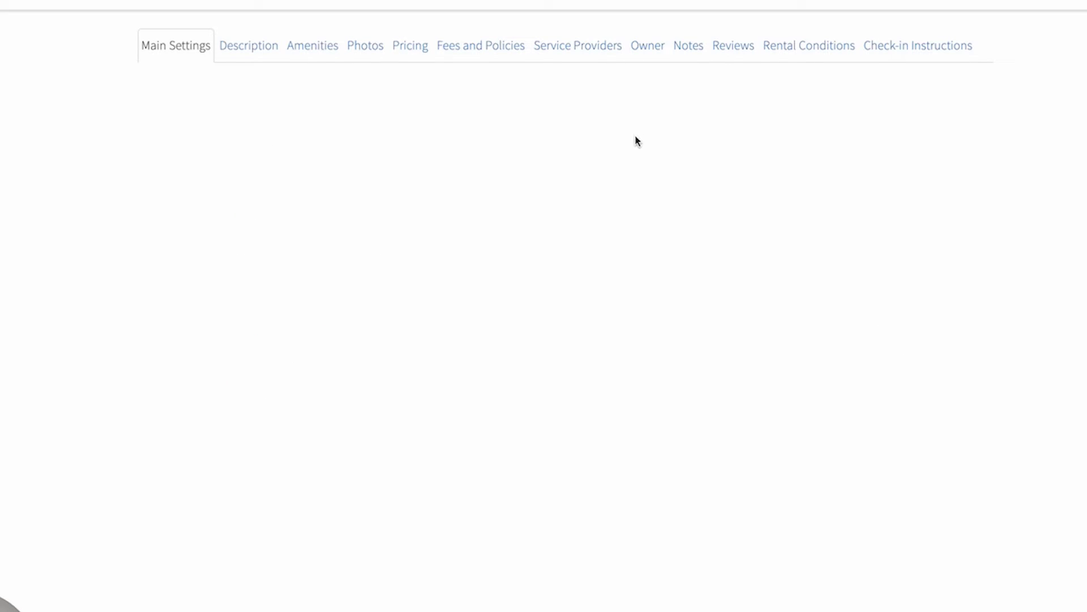
pyautogui.click(648, 45)
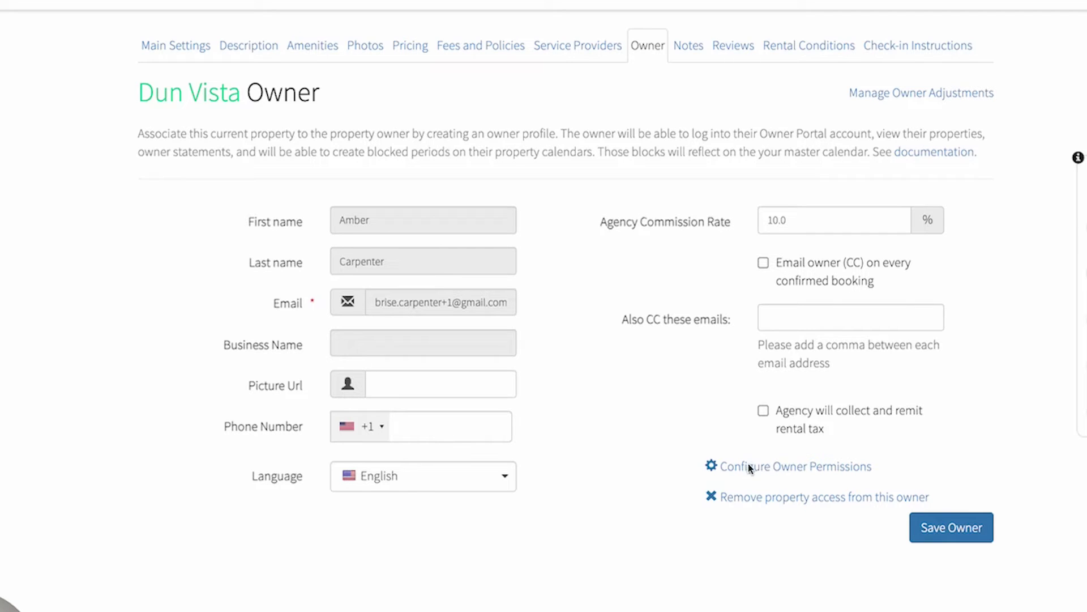
pyautogui.click(805, 472)
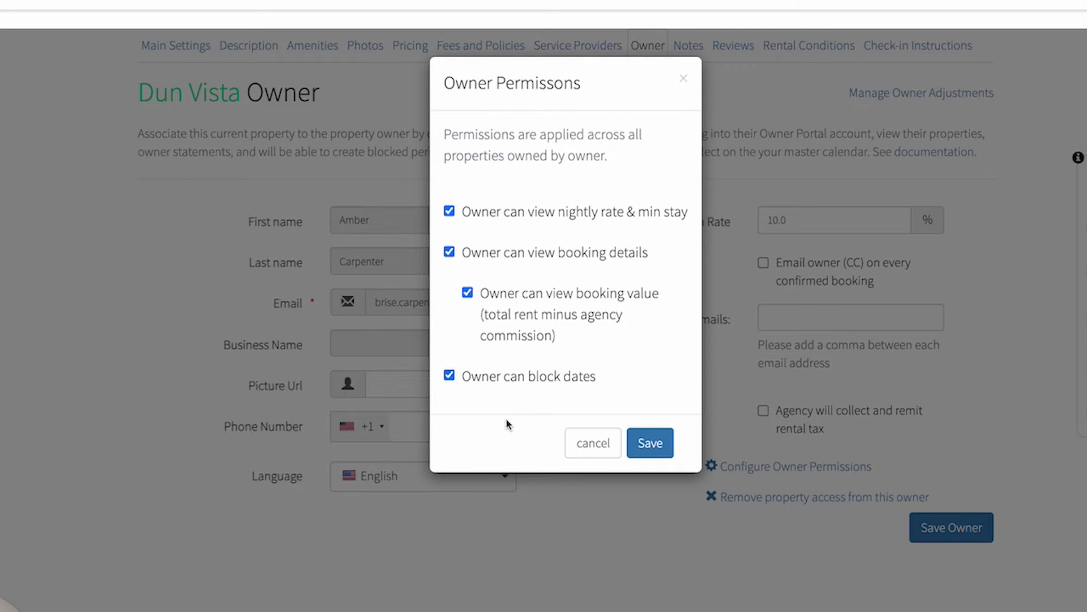
pyautogui.click(602, 448)
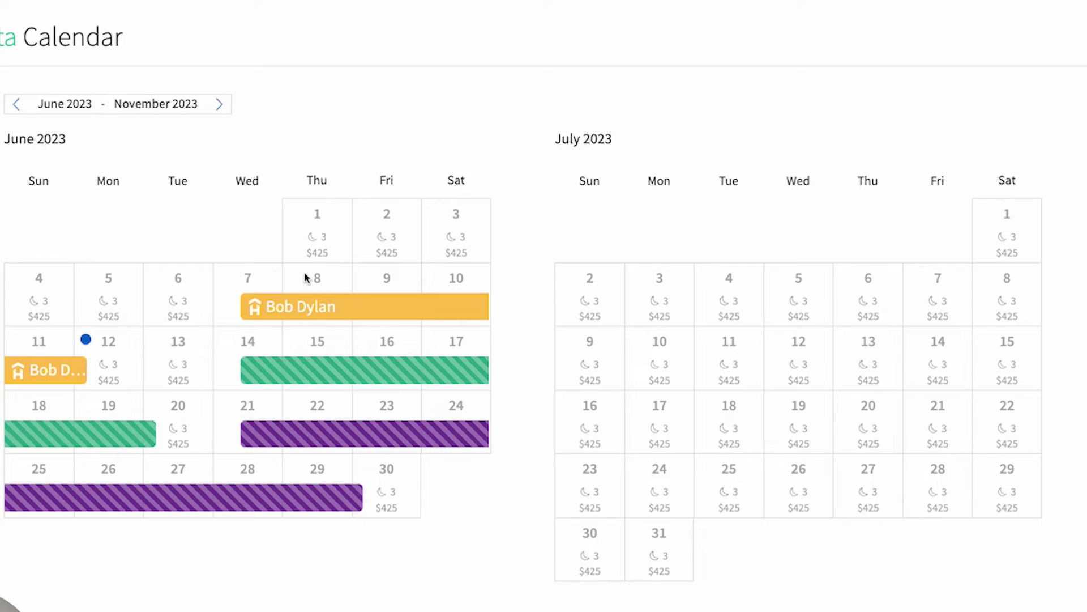
pyautogui.moveTo(292, 372)
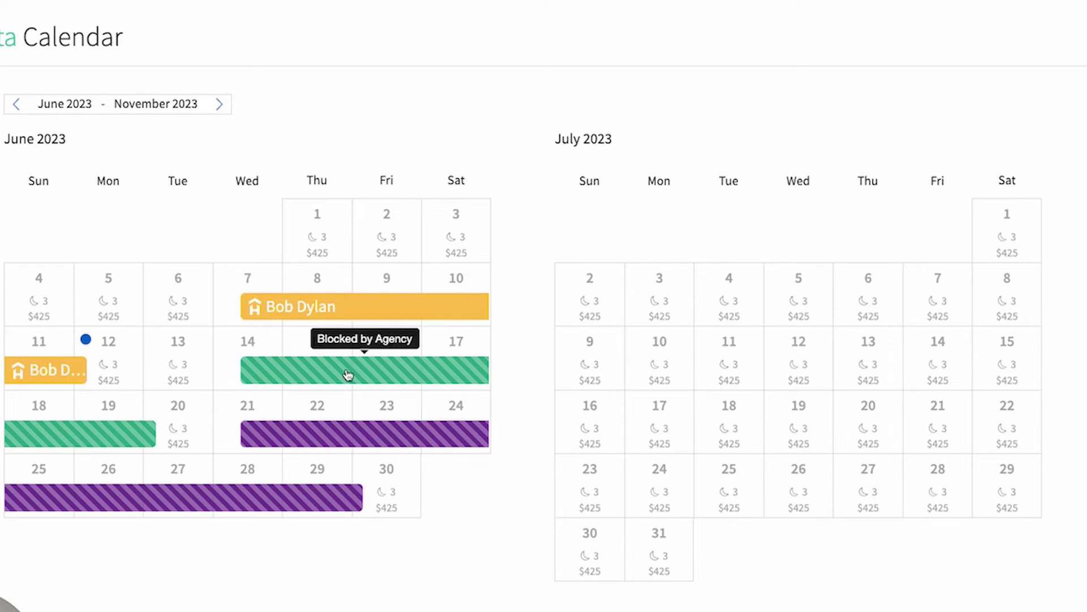
pyautogui.click(293, 374)
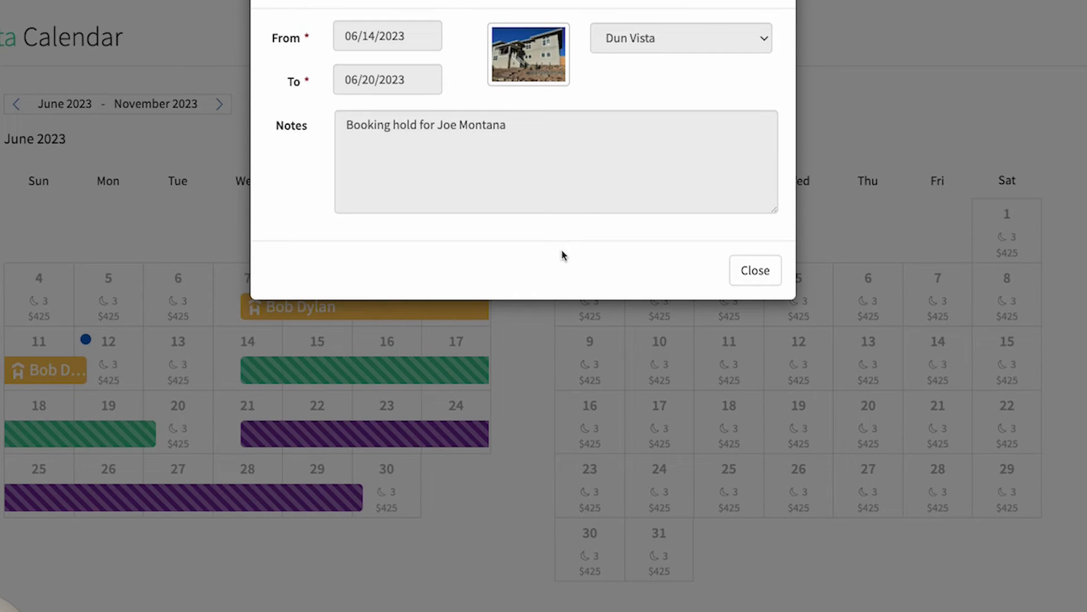
pyautogui.click(760, 276)
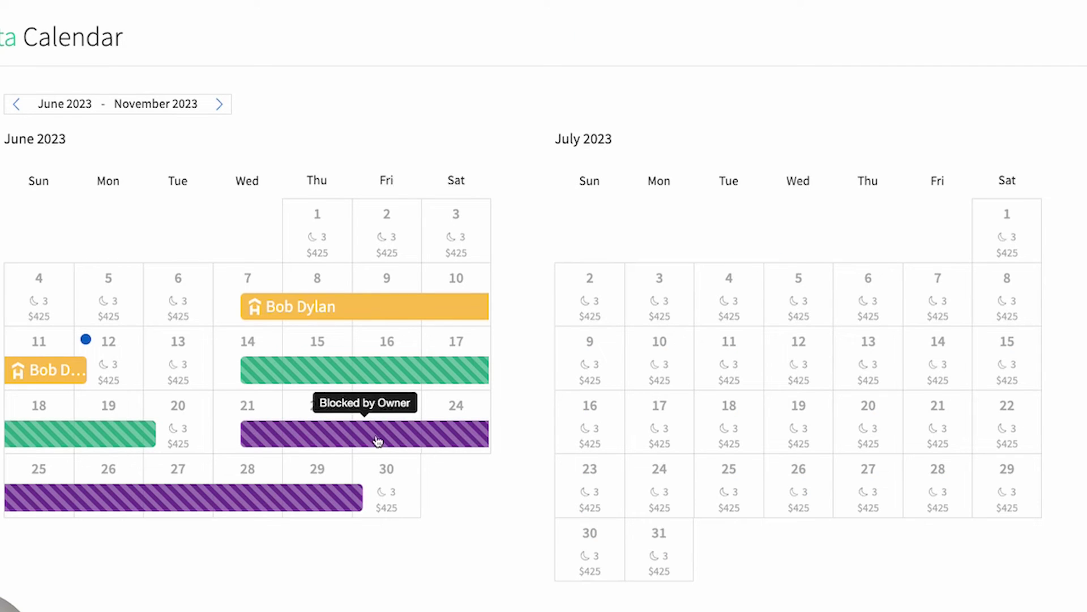
pyautogui.click(374, 439)
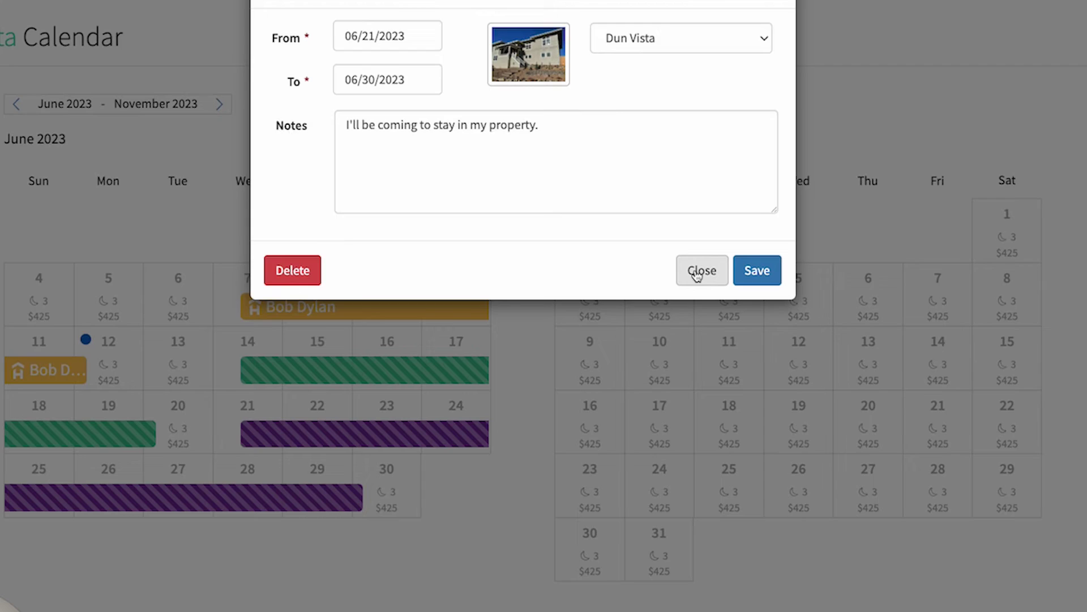
pyautogui.click(697, 270)
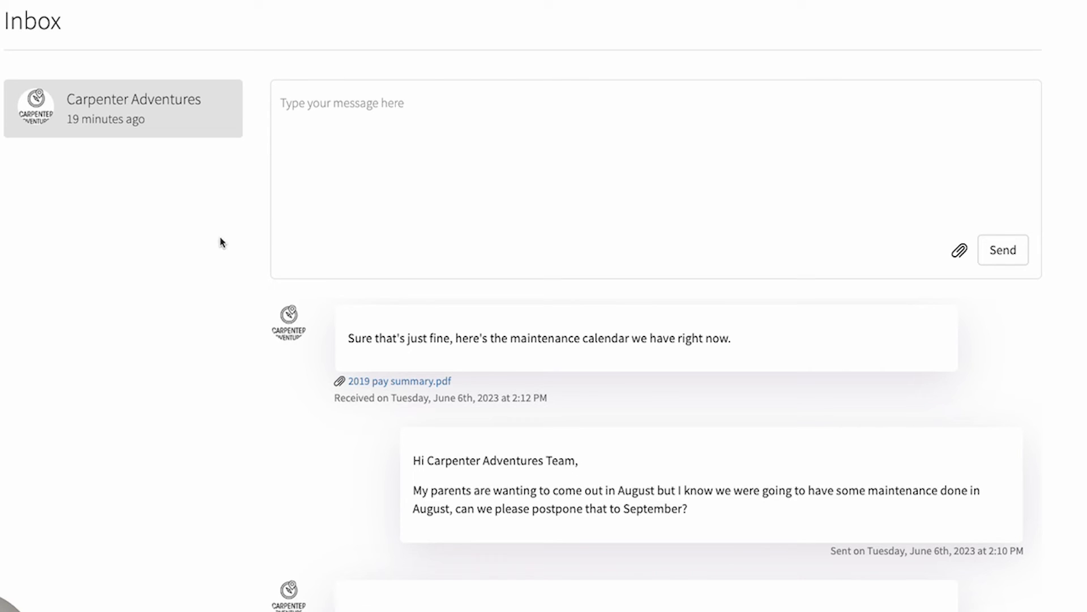
pyautogui.scroll(-3, 242, 234)
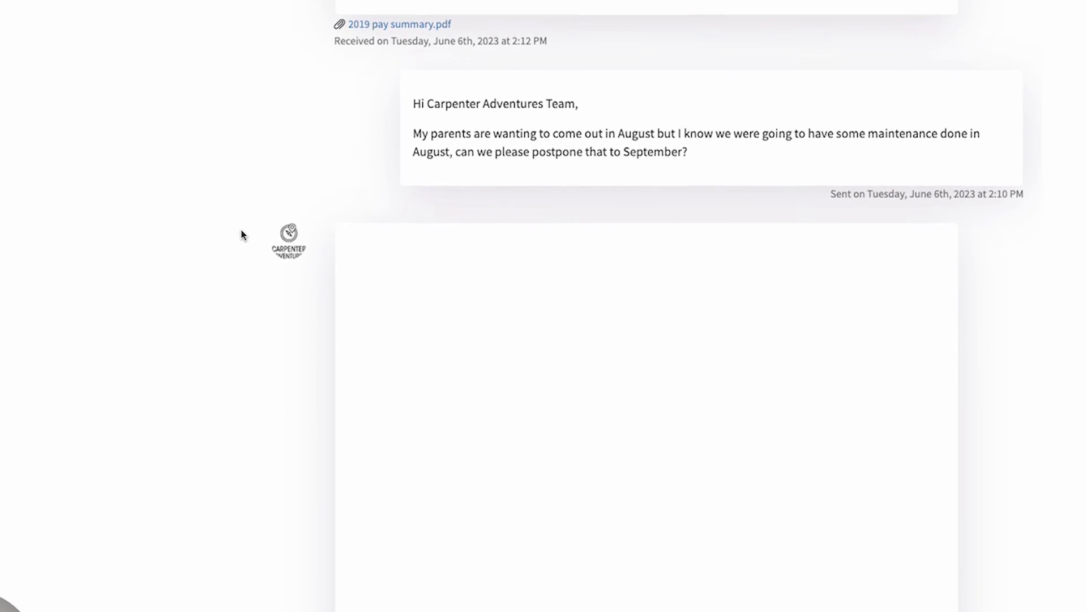
pyautogui.scroll(1, 246, 244)
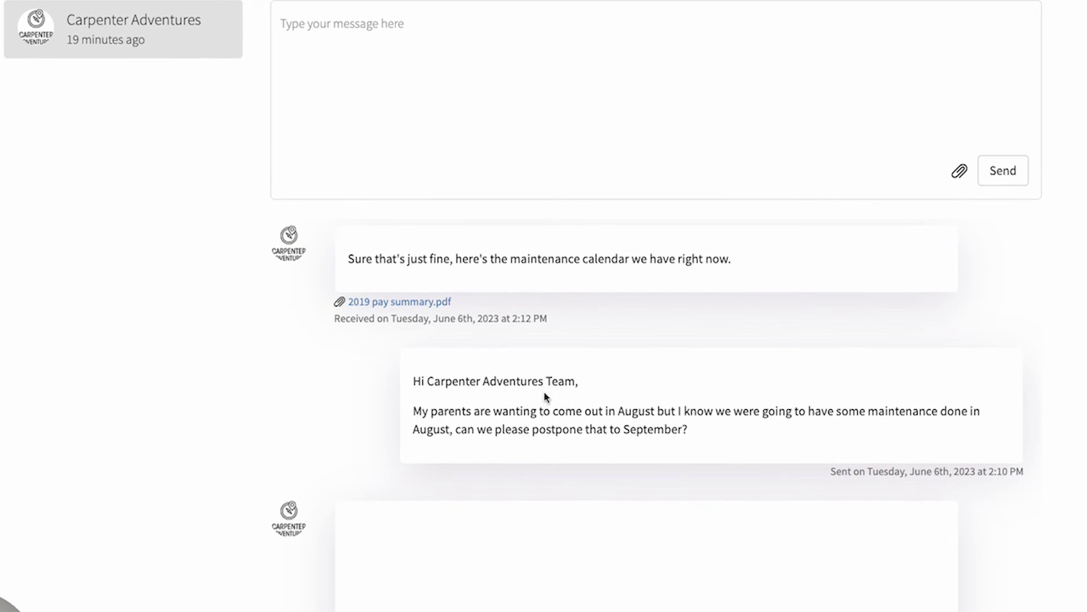
pyautogui.scroll(1, 518, 417)
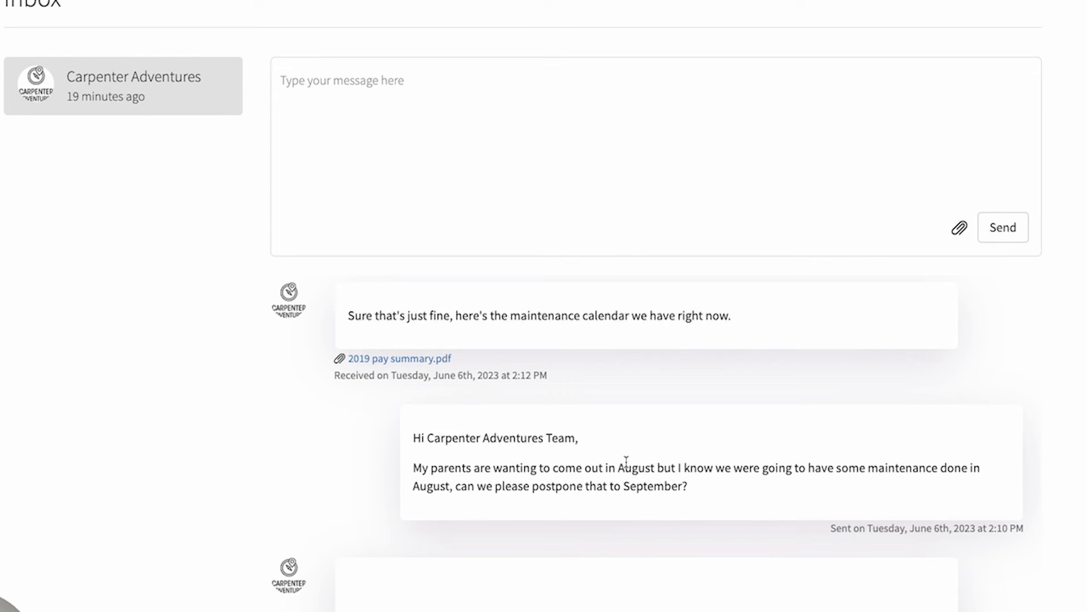
pyautogui.scroll(1, 298, 443)
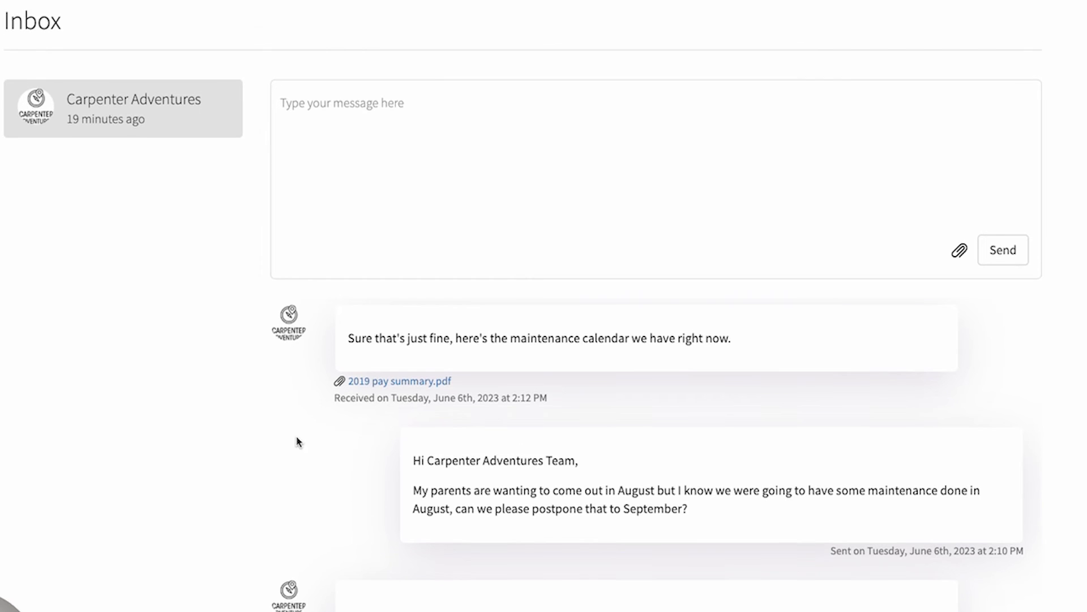
# Highlight the agency's maintenance calendar reply in the inbox, then clear the highlight
pyautogui.moveTo(756, 344); pyautogui.dragTo(349, 338)
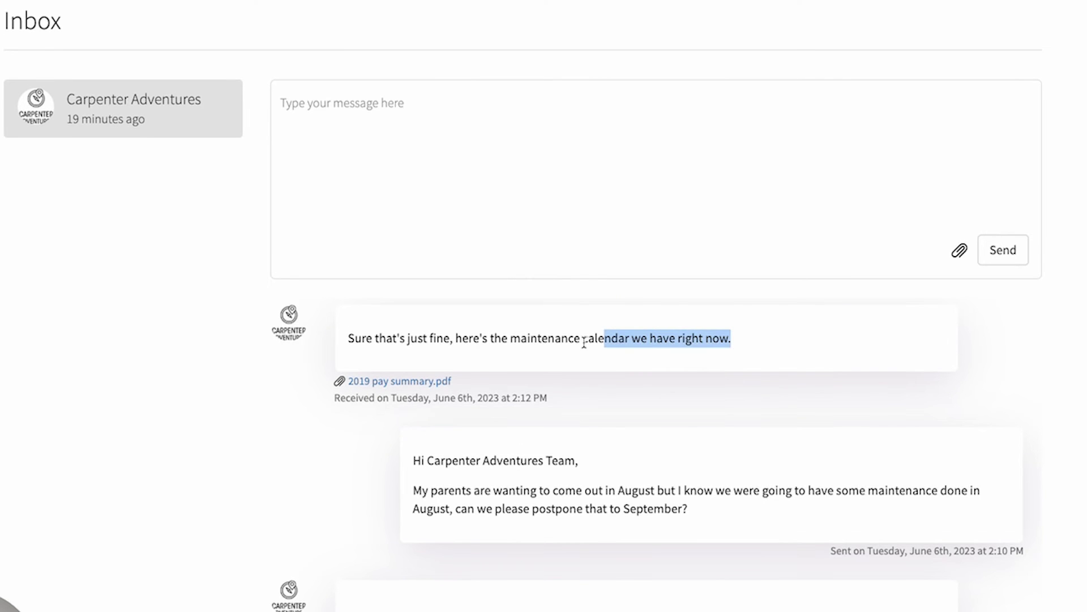
pyautogui.click(775, 339)
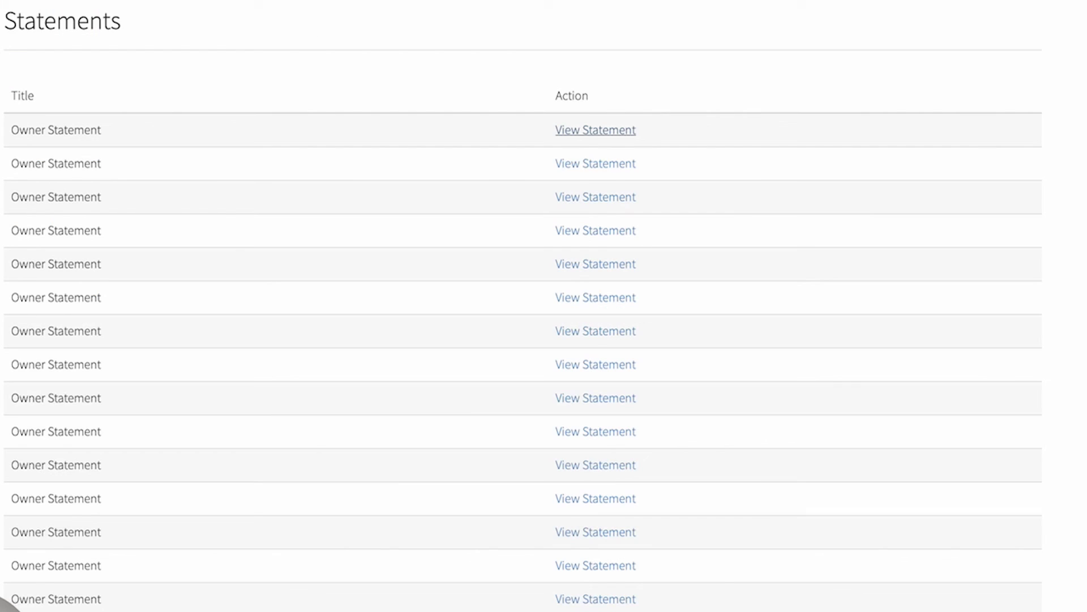
# Open the owner's Account Settings page with name, email, country and language fields
pyautogui.click(919, 4)
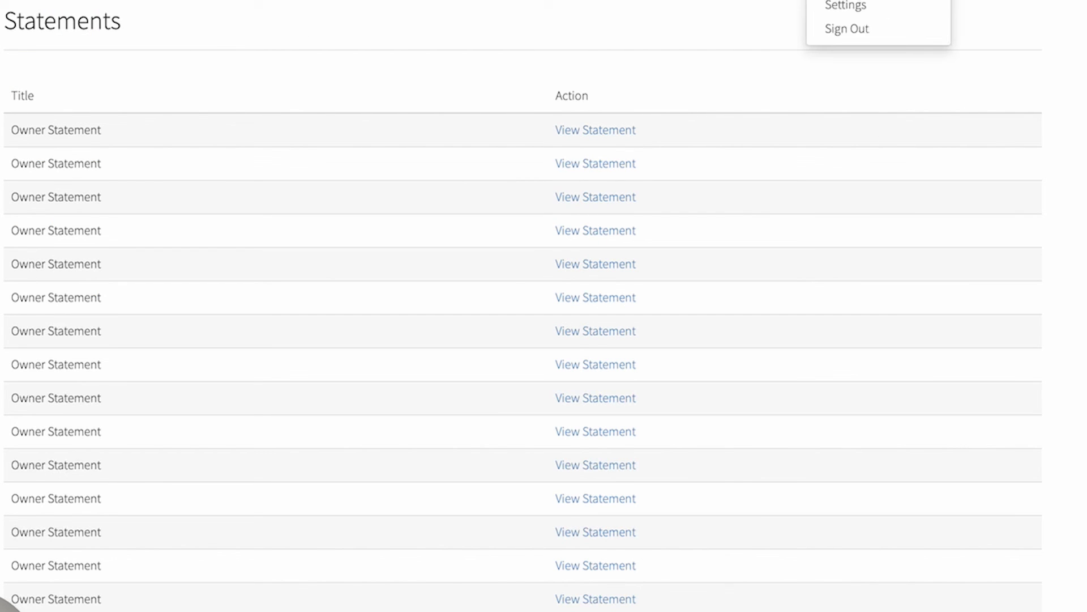
pyautogui.click(845, 6)
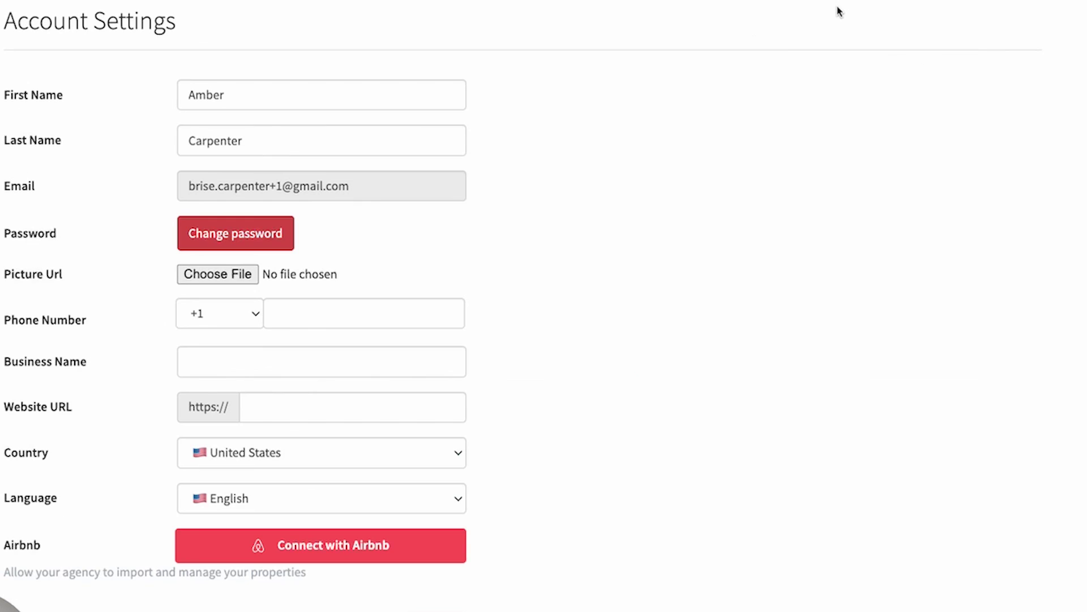